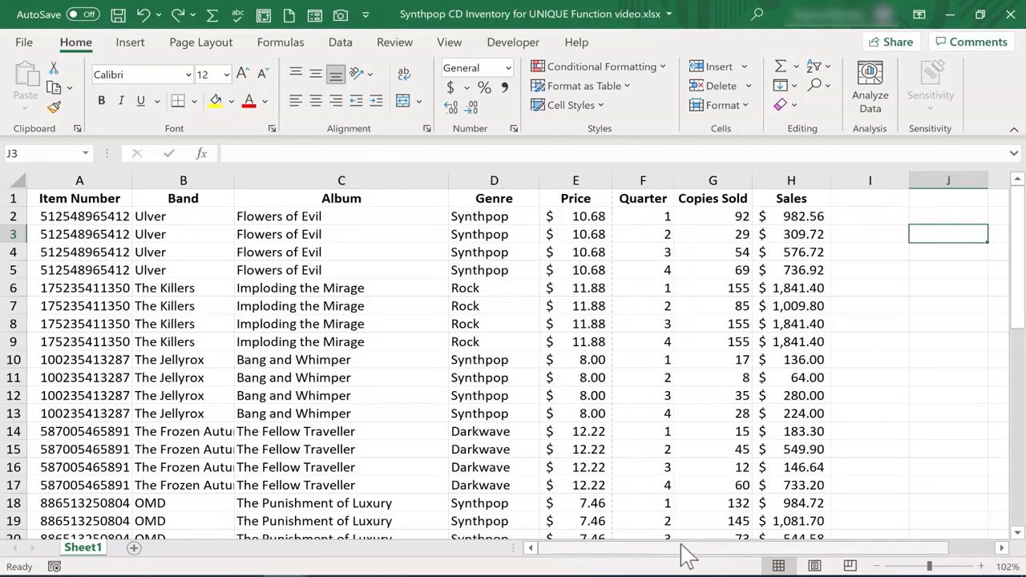
Enter the formula =C1 in cell J1 to reference the Album header.
scroll(754, 550, right, 1)
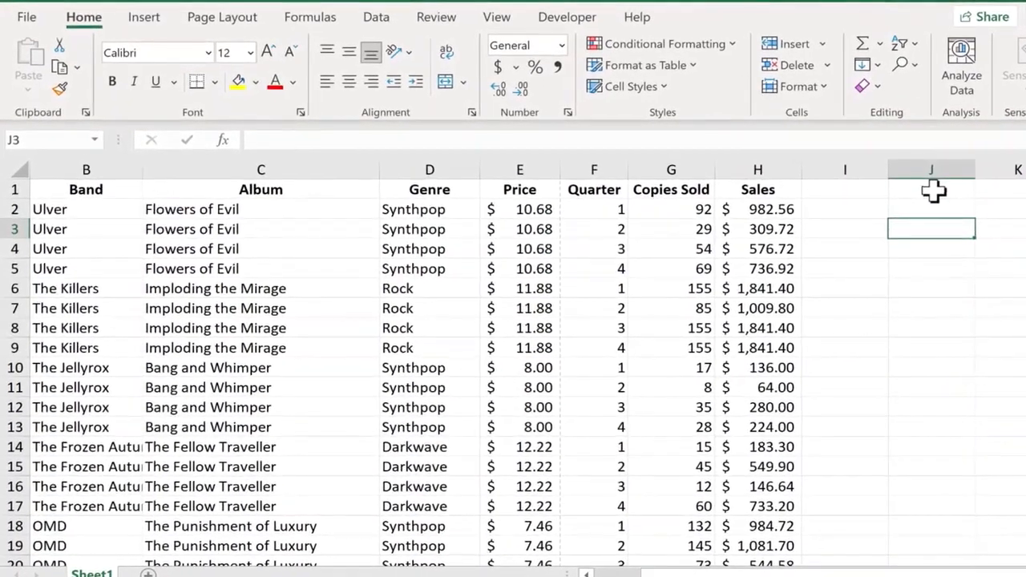
click(932, 190)
text(=)
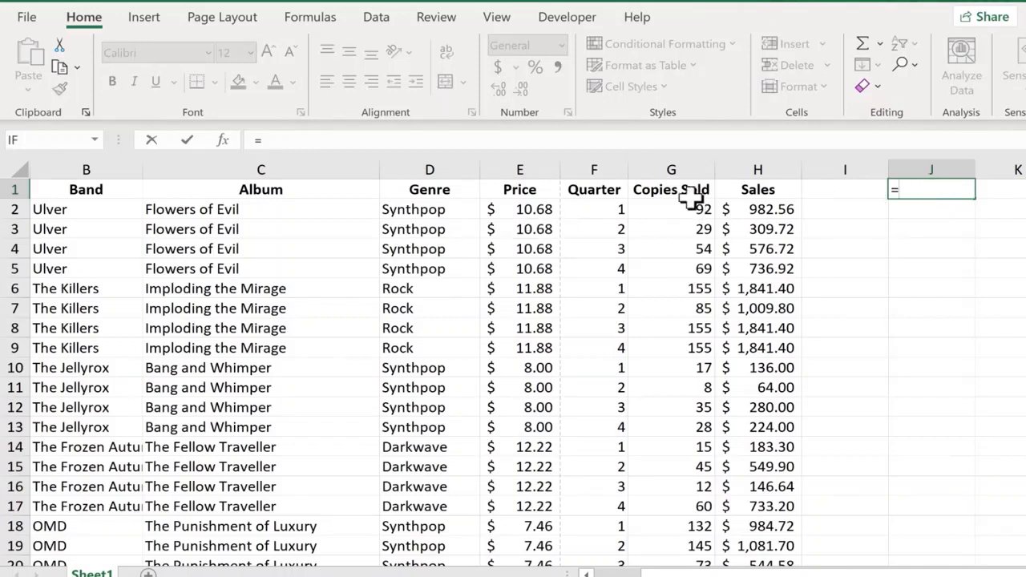
click(255, 186)
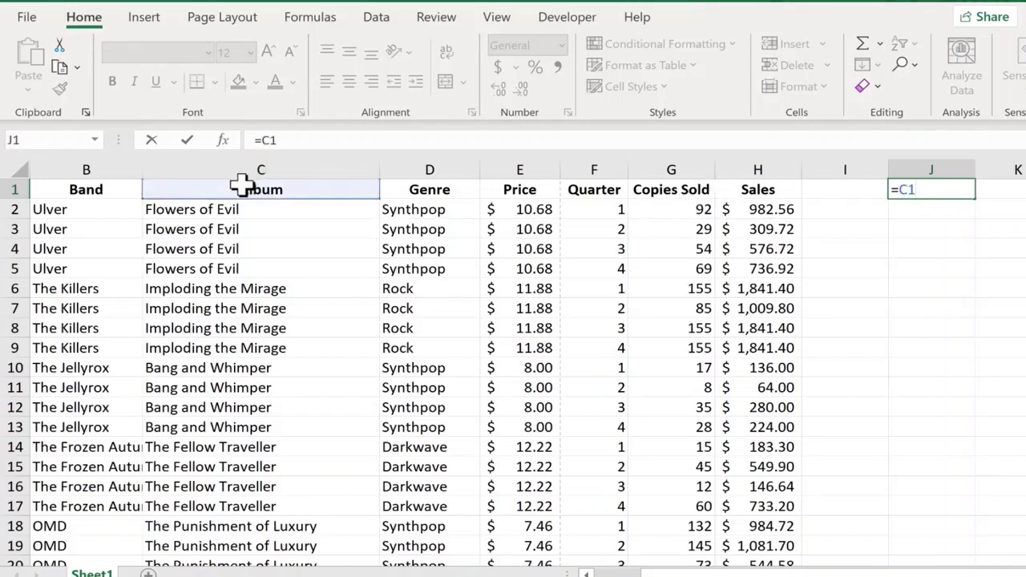
key(Return)
Expand the formula in J1 to reference the whole Album, Genre and Price range, =C1:E45.
drag(240, 186, 521, 525)
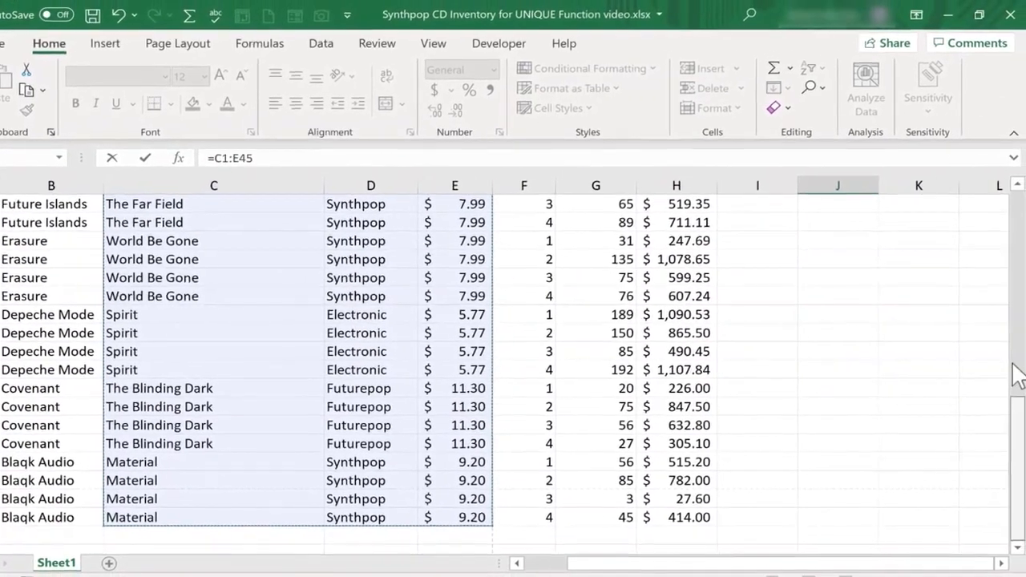
drag(1010, 264, 1013, 210)
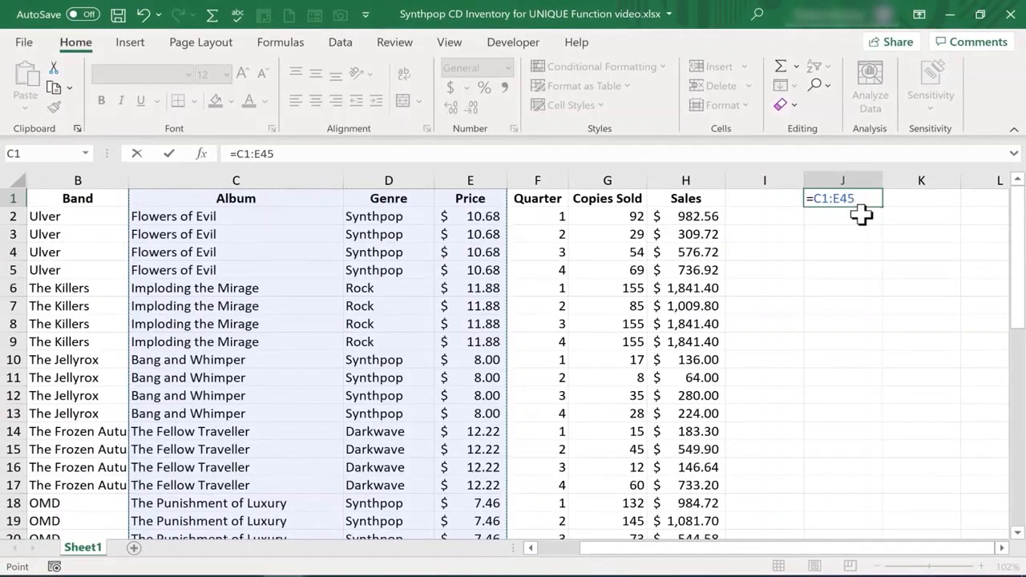
key(Return)
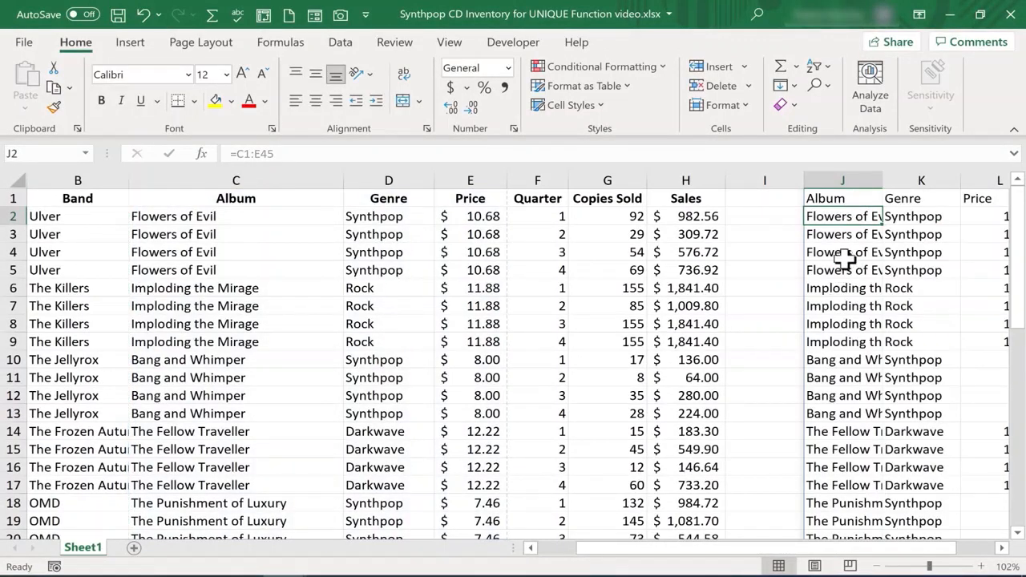
Examine the spilled output of the J1 formula across columns J to L, down to its last row.
click(841, 198)
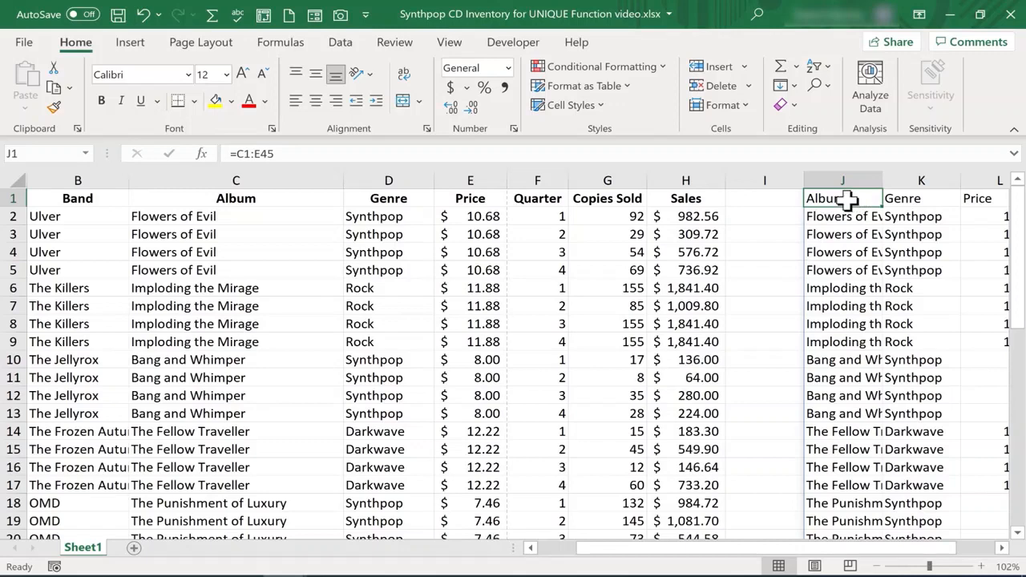
drag(932, 546, 967, 553)
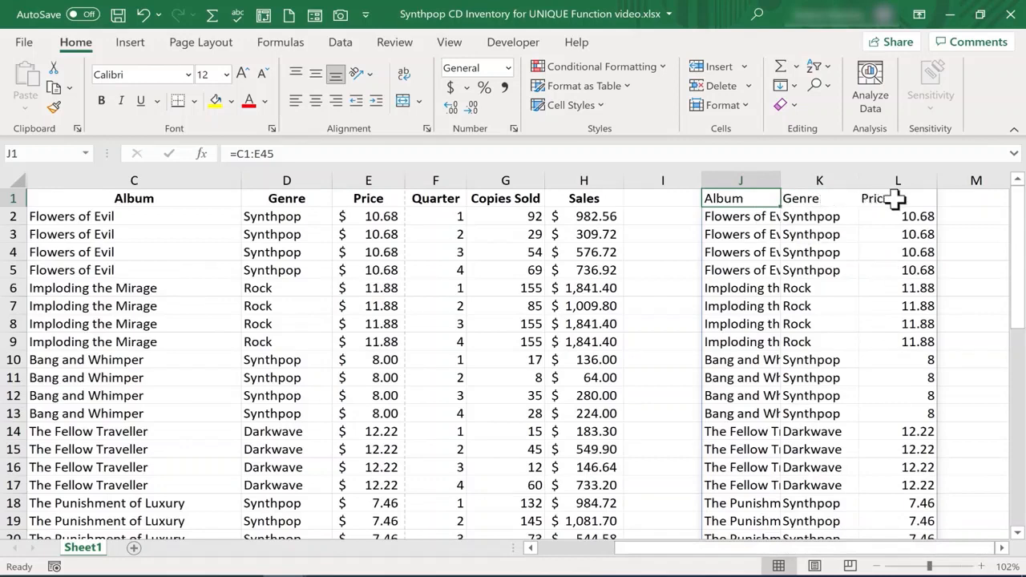
drag(1022, 274, 1023, 520)
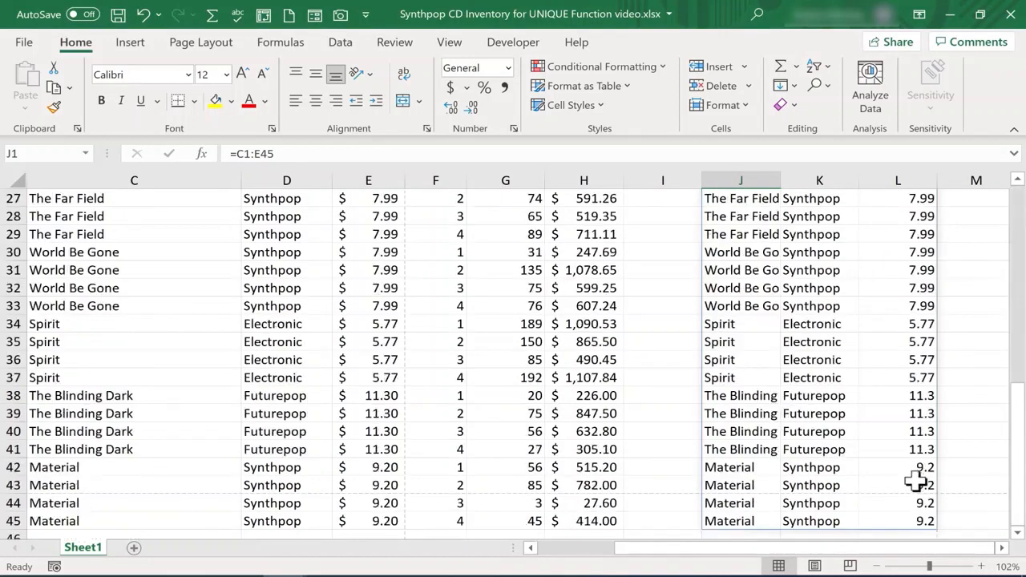
scroll(914, 480, down, 2)
scroll(929, 465, up, 10)
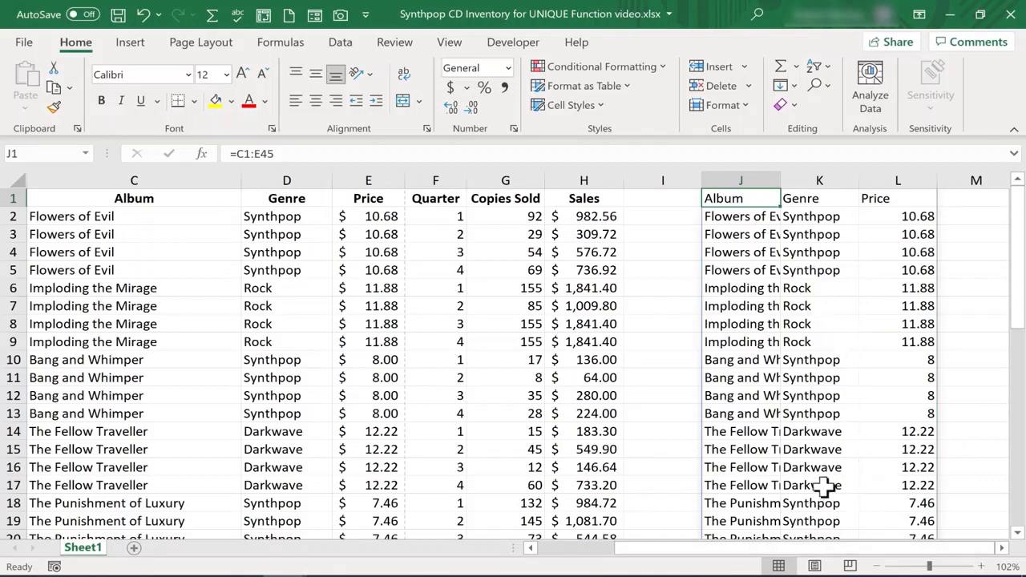
Compare the formula of J1 with those of other cells in the spilled range, such as J7, K5 and K3.
click(754, 292)
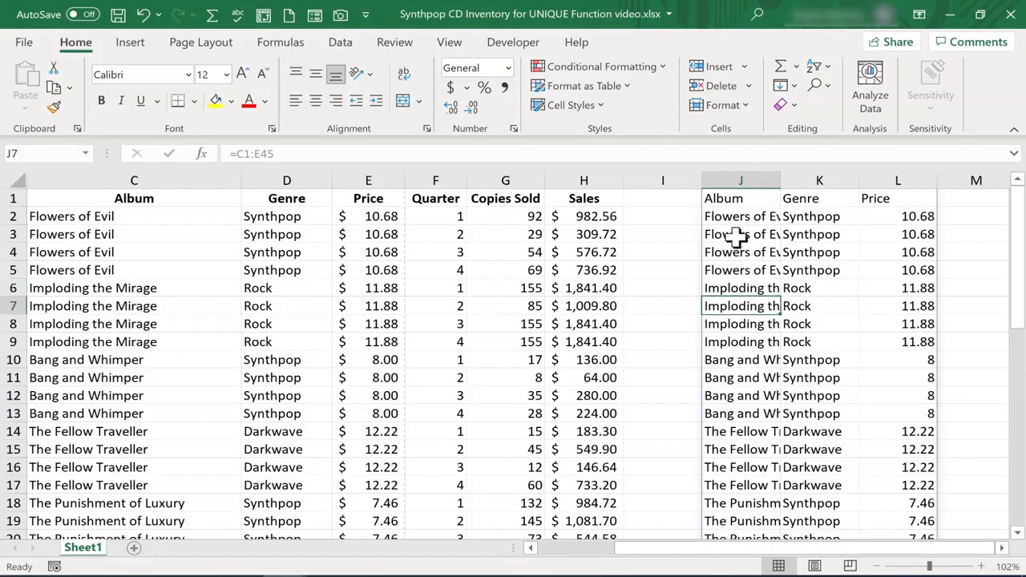
click(737, 200)
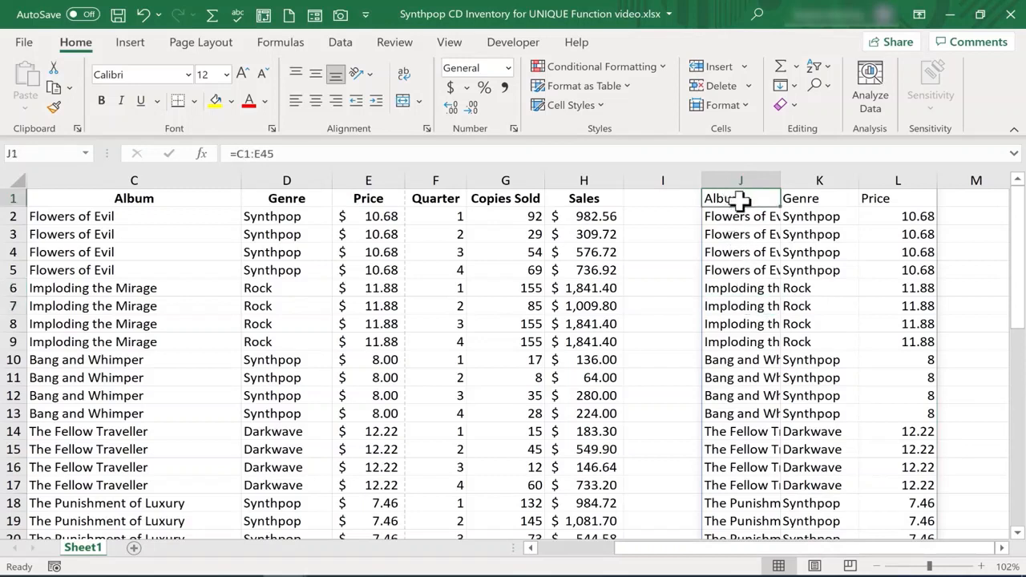
click(825, 269)
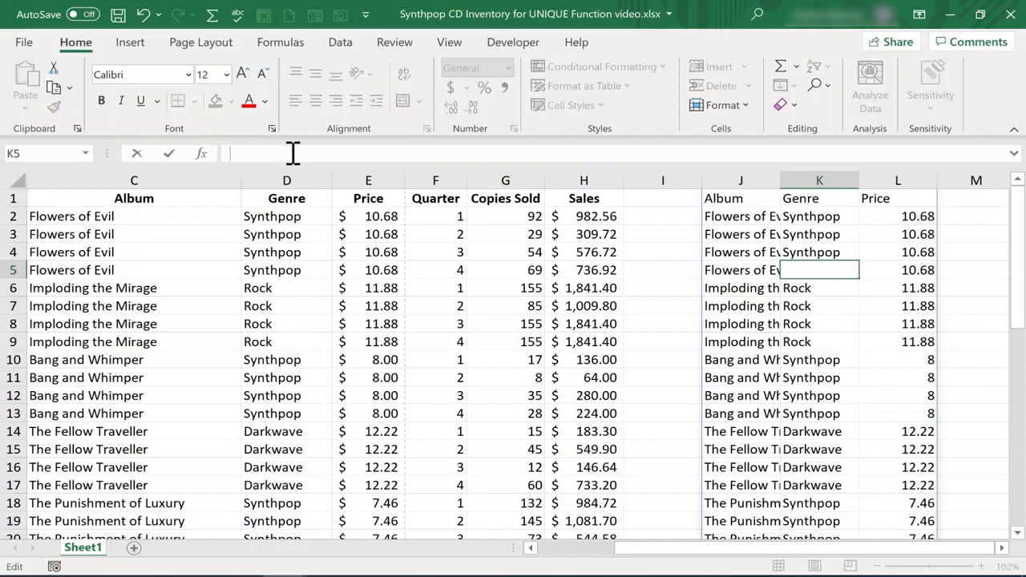
click(825, 287)
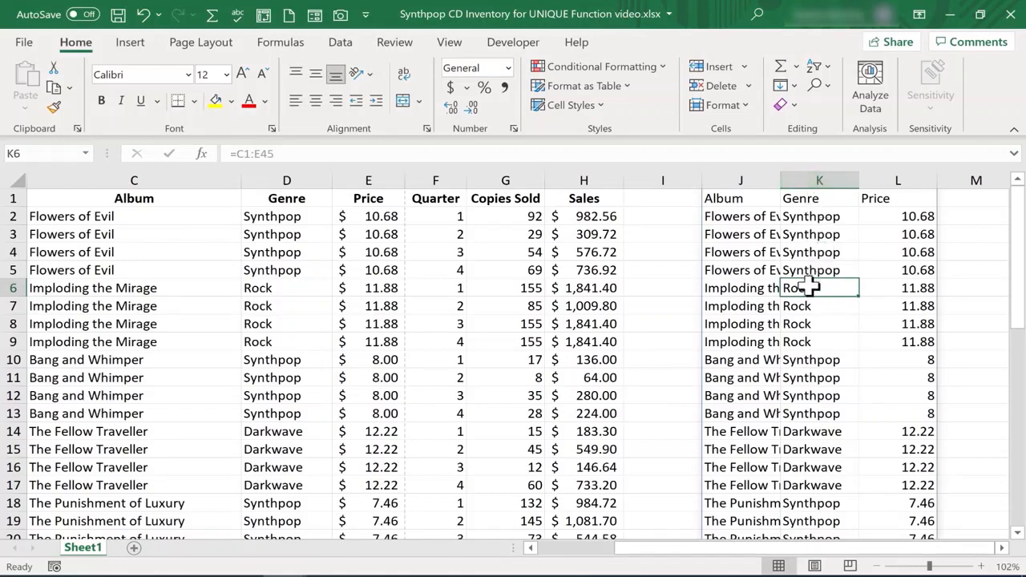
click(802, 233)
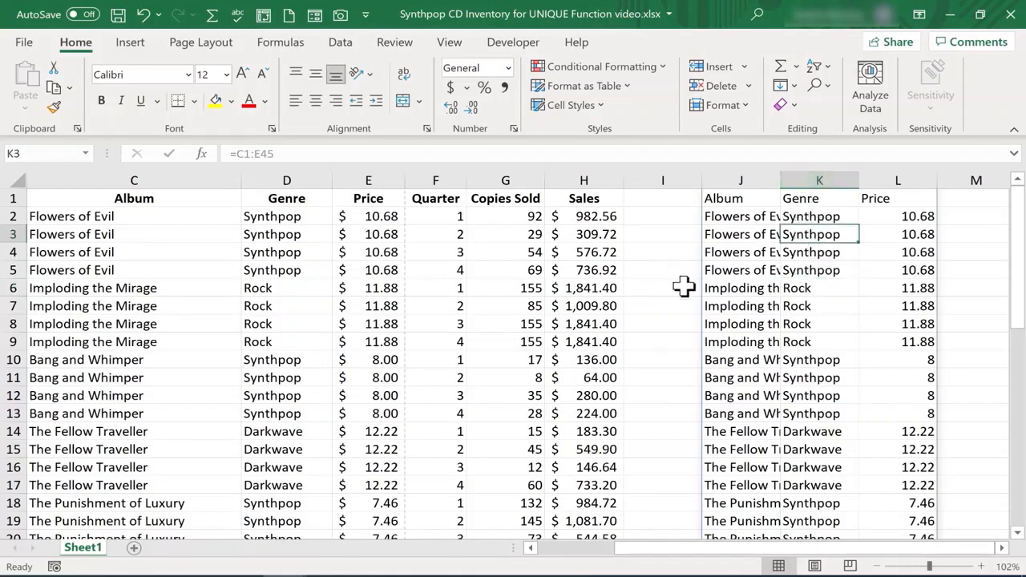
click(740, 271)
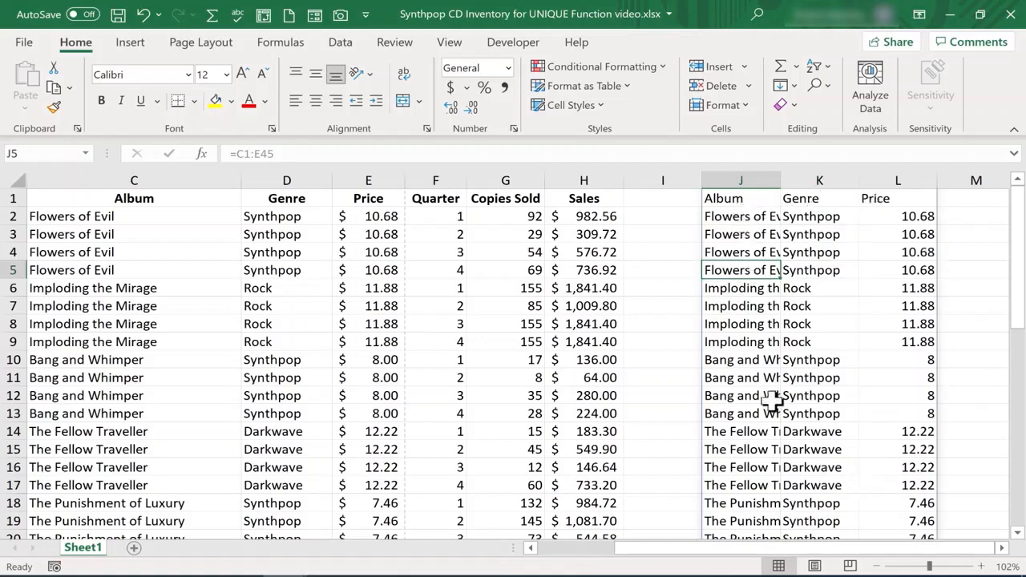
click(731, 192)
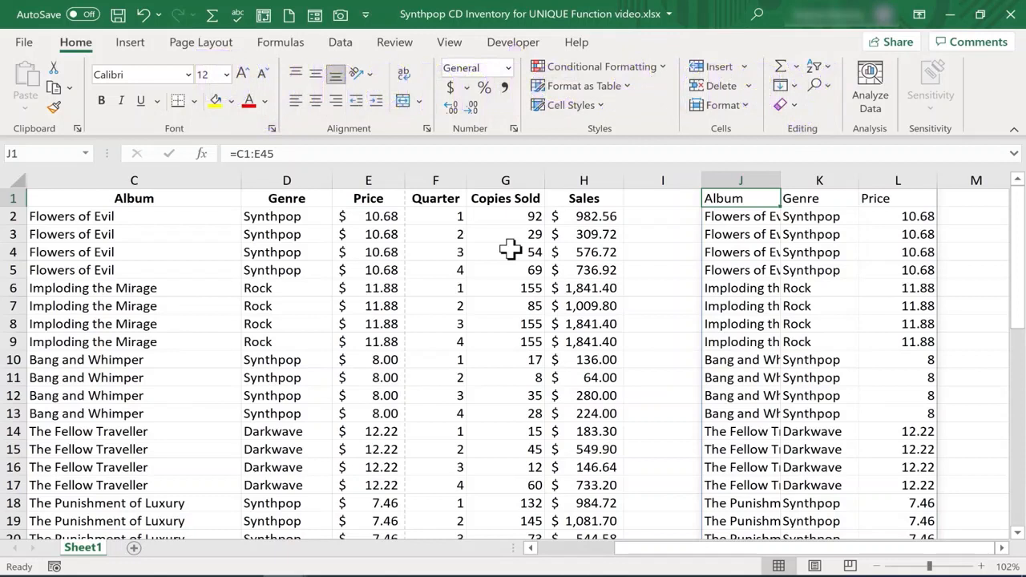
click(733, 307)
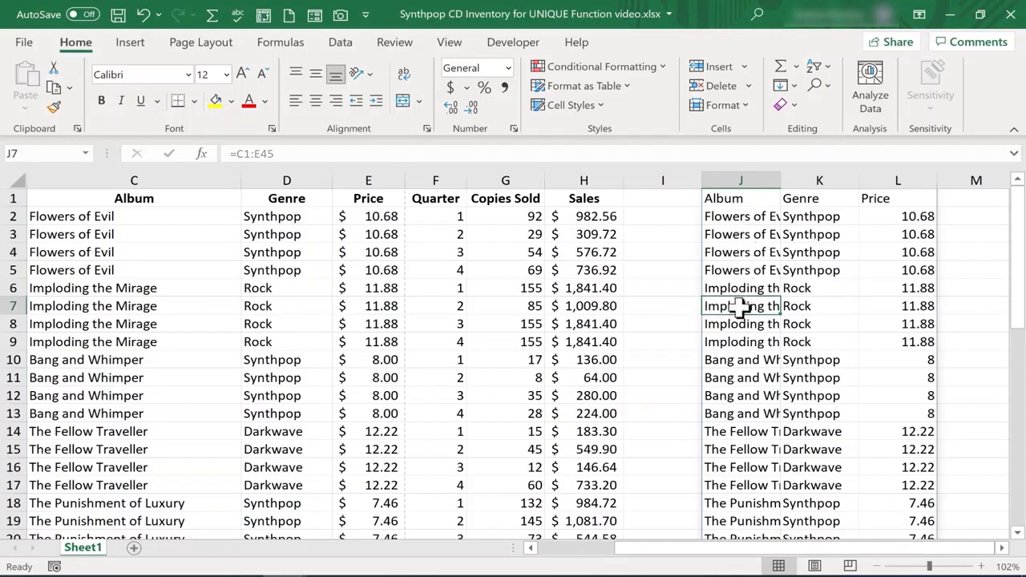
Undo the formula entries made in J1, clearing the copied data from columns J to L.
key(Right)
key(Up)
key(Up)
key(ctrl+z)
key(ctrl+z)
key(ctrl+z)
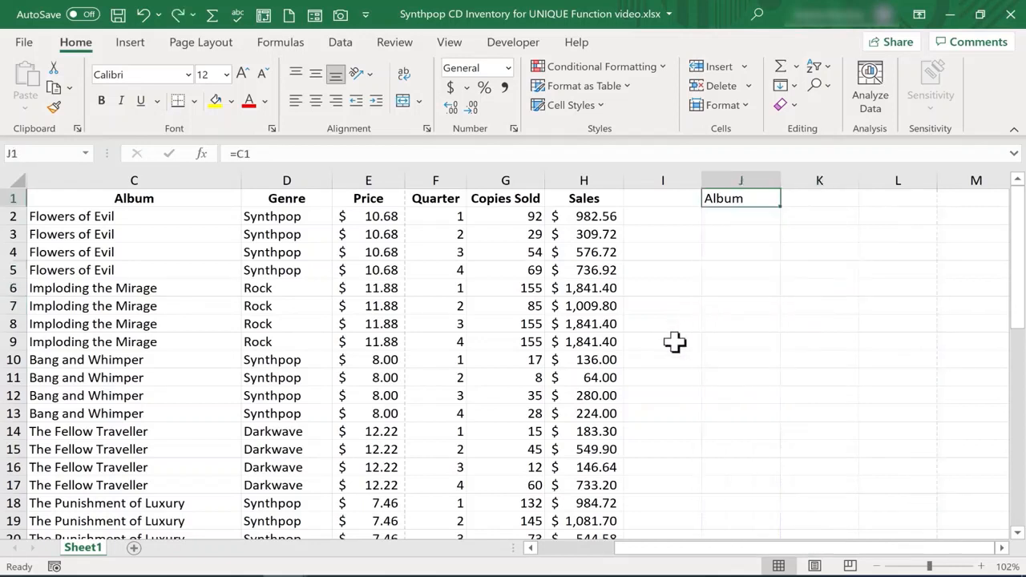
key(ctrl+y)
key(ctrl+z)
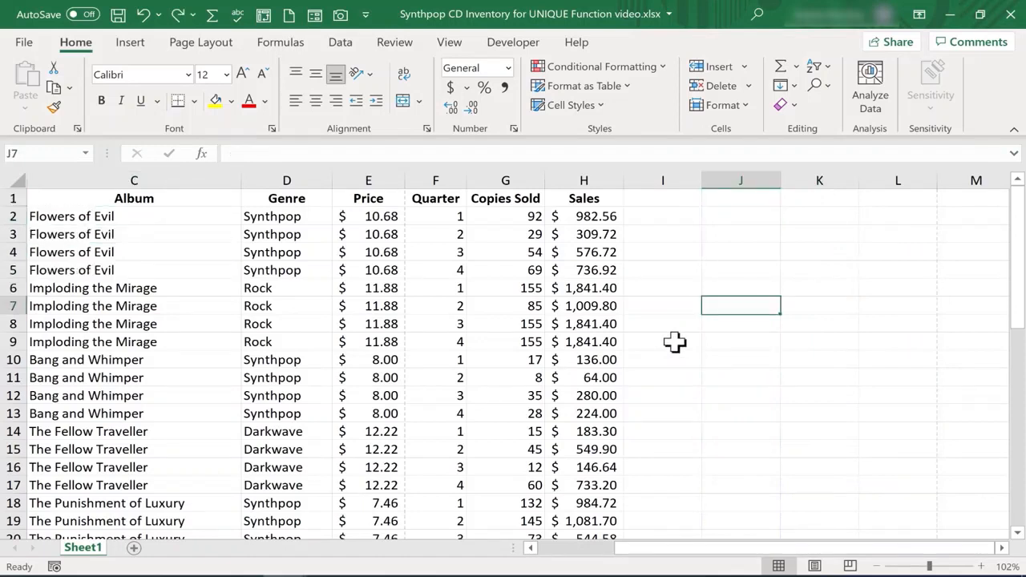
Enter the text Test in cell J7.
text(Test)
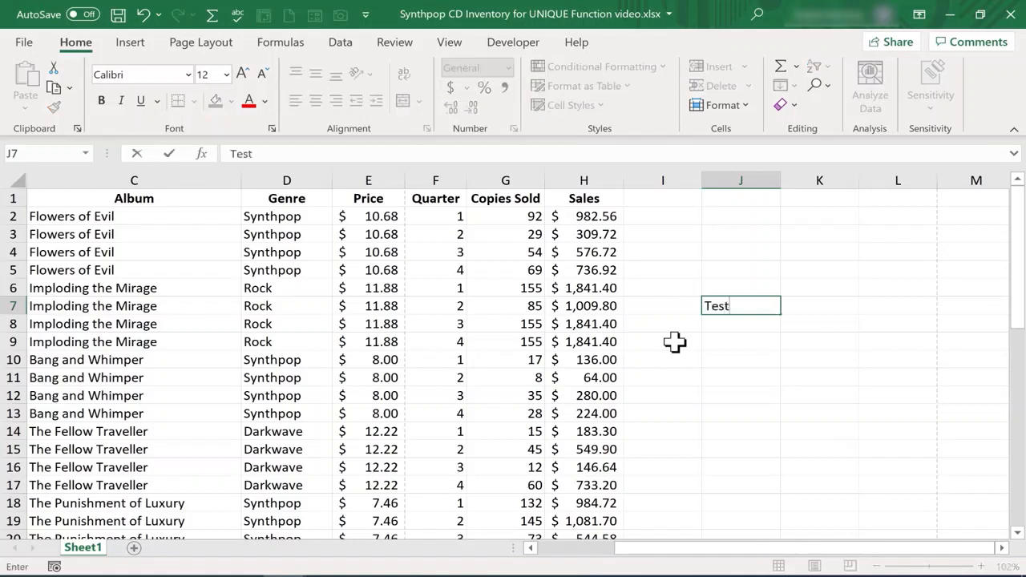
key(Return)
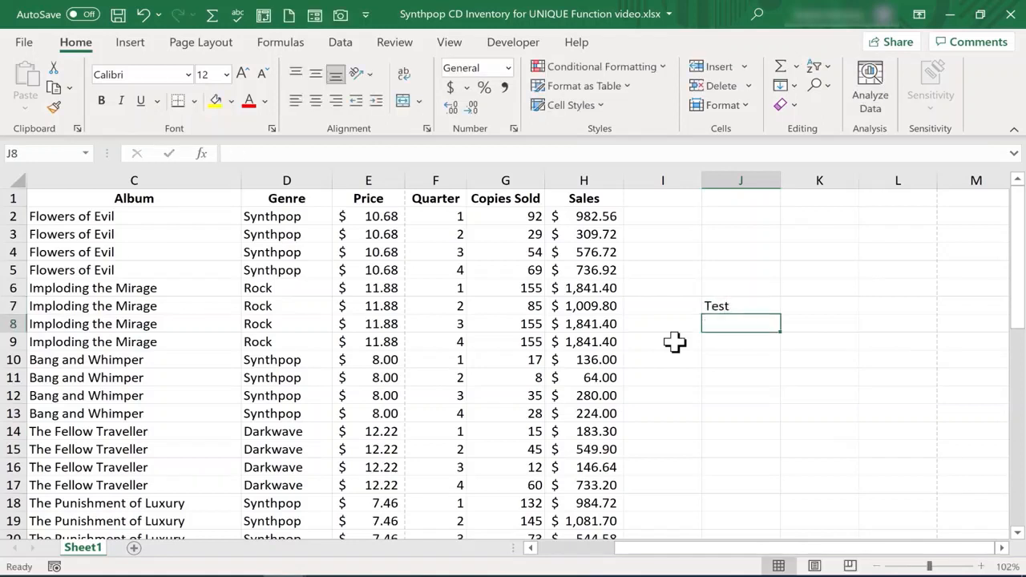
double_click(674, 342)
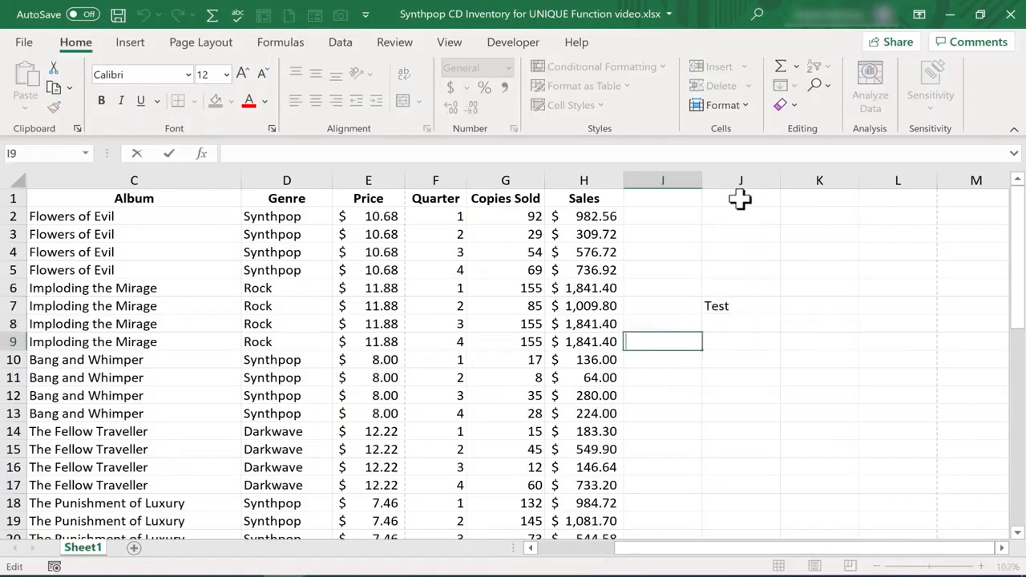
Enter the formula =c1:e45 in J1 to reference the Album, Genre and Price columns.
click(737, 200)
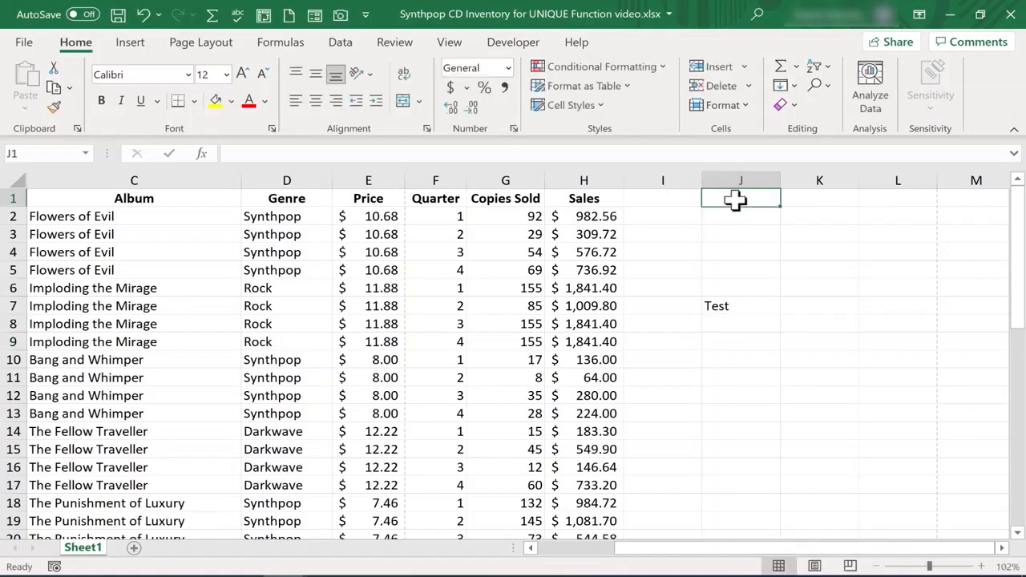
text(=)
scroll(952, 225, left, 2)
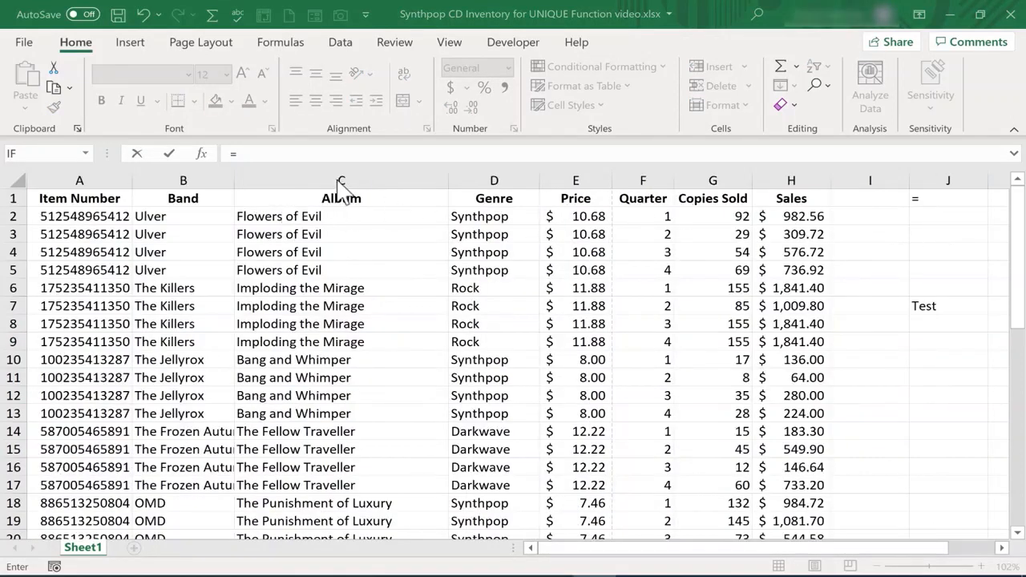
click(947, 198)
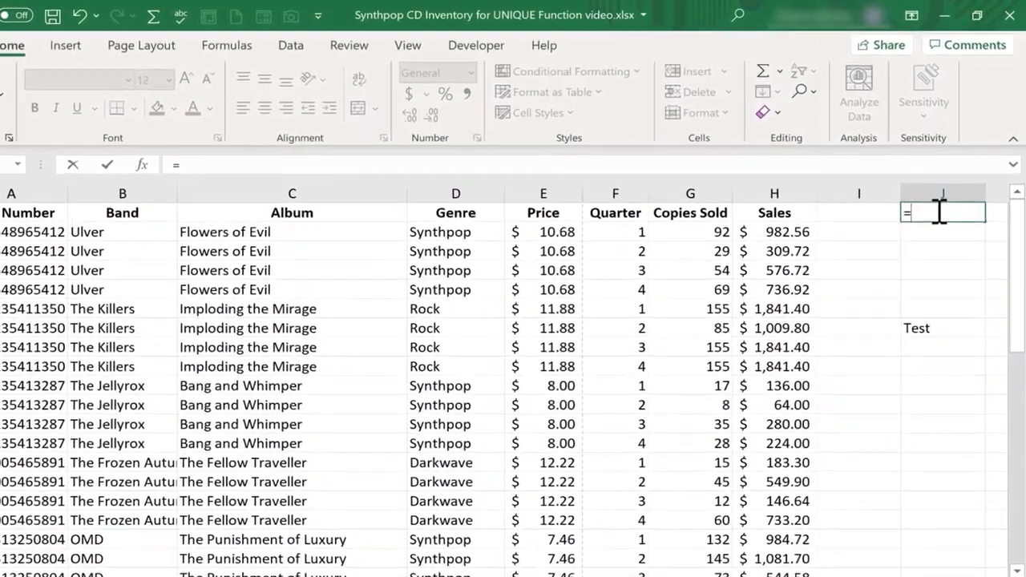
text(c)
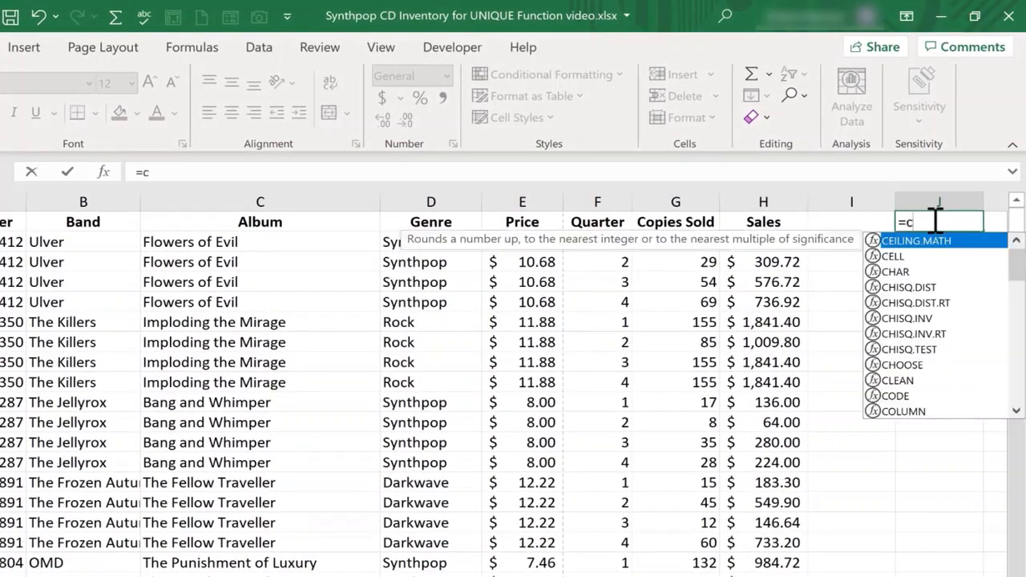
text(1:e)
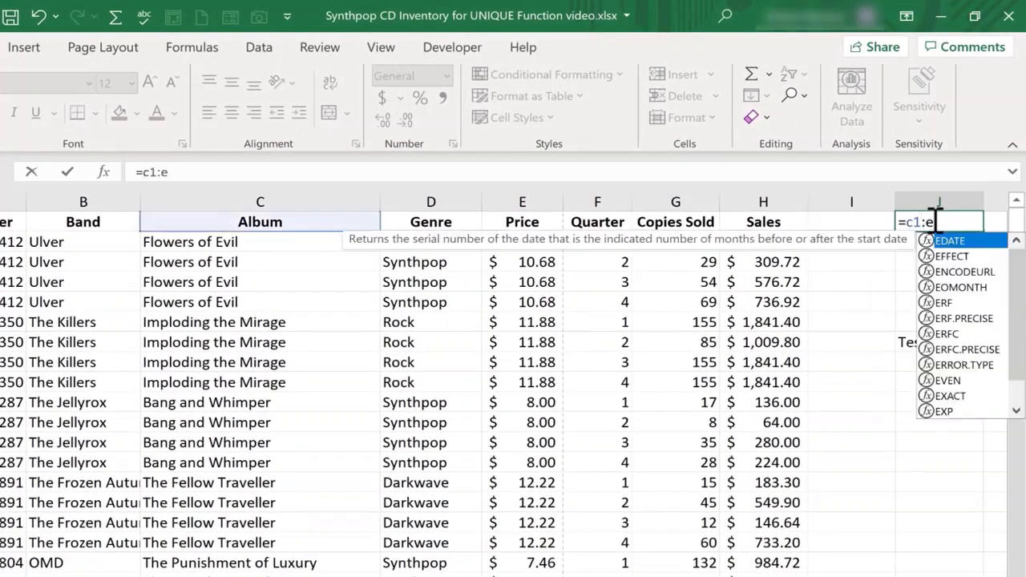
text(45)
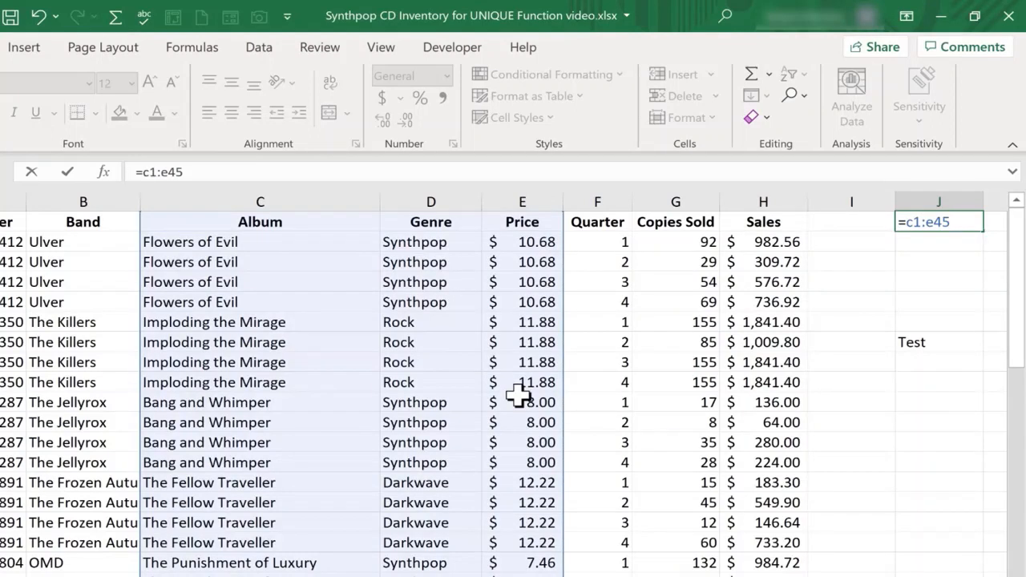
key(Return)
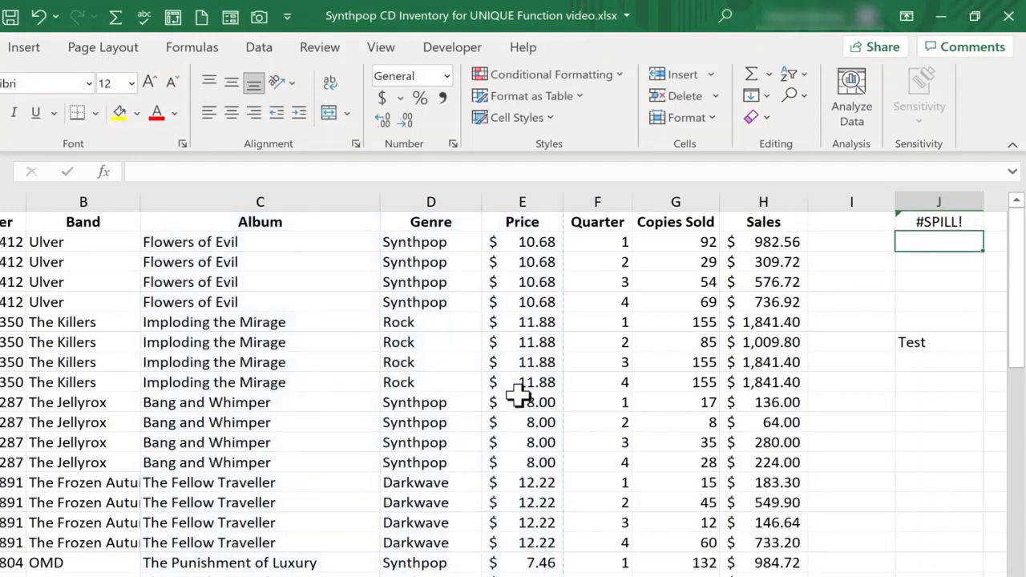
Check the cells below J1 and remove the Test entry from J7 that blocks the spill range.
scroll(513, 385, right, 1)
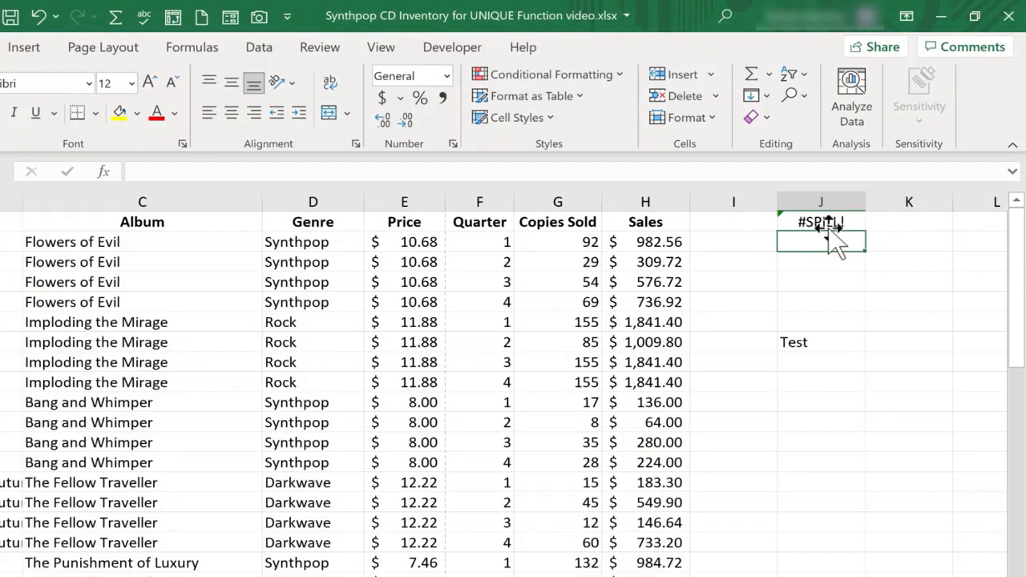
click(820, 340)
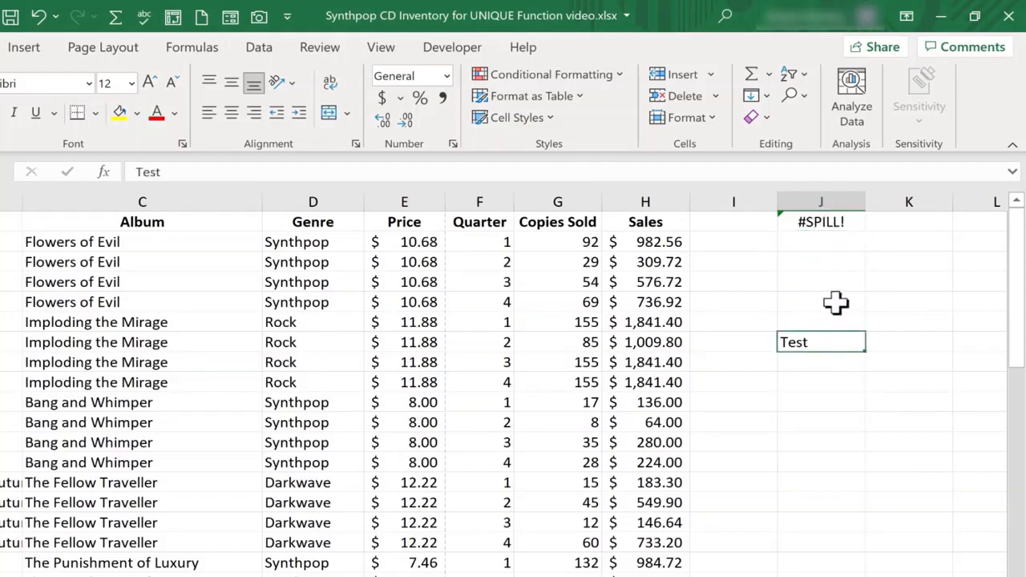
key(Up)
key(Up)
key(Up)
key(Up)
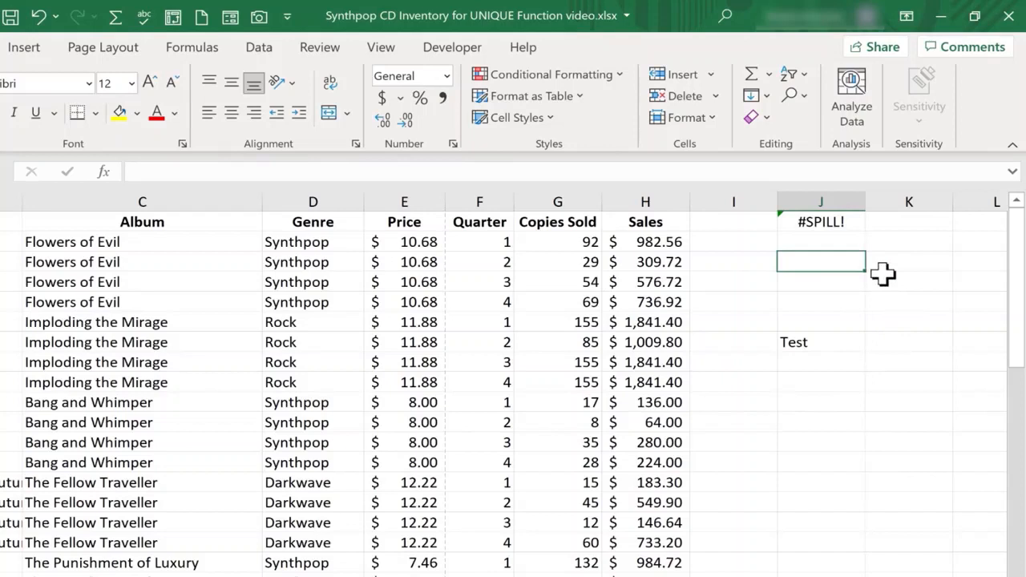
click(821, 343)
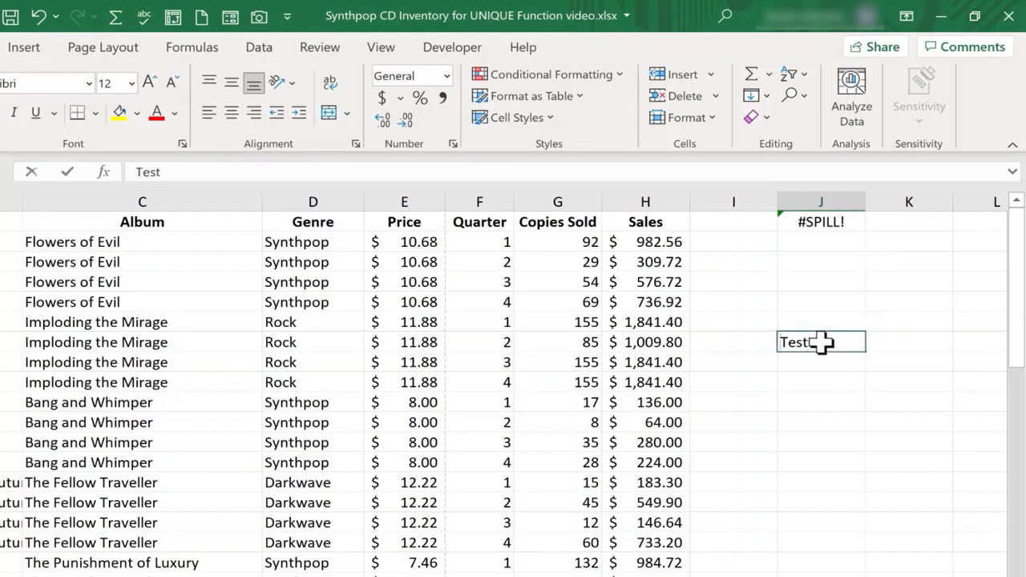
key(BackSpace)
key(Return)
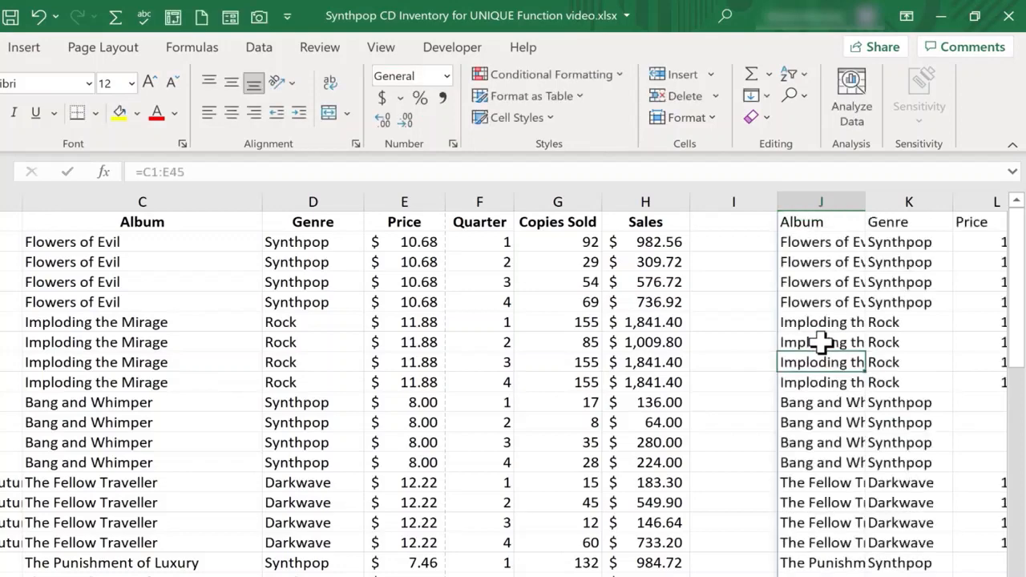
Enter the text mistake in cell K2 within the spilled range and undo the entry.
scroll(513, 385, right, 2)
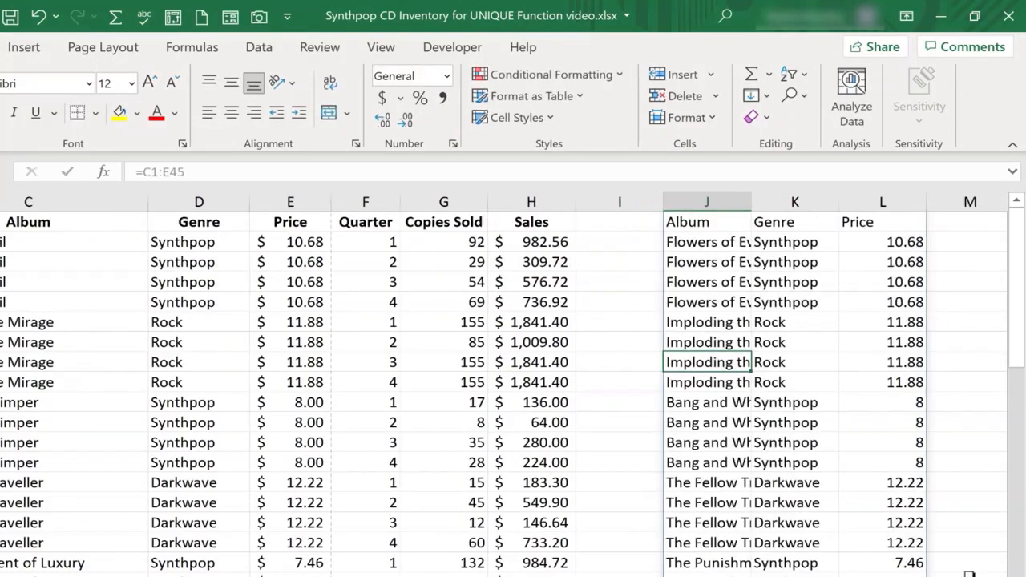
click(779, 242)
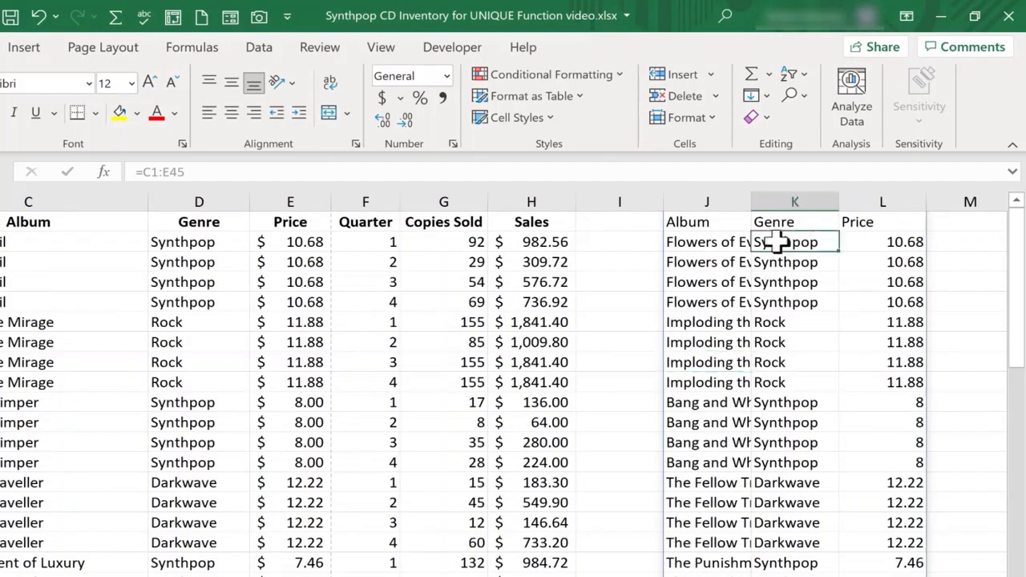
text(mistake)
key(Return)
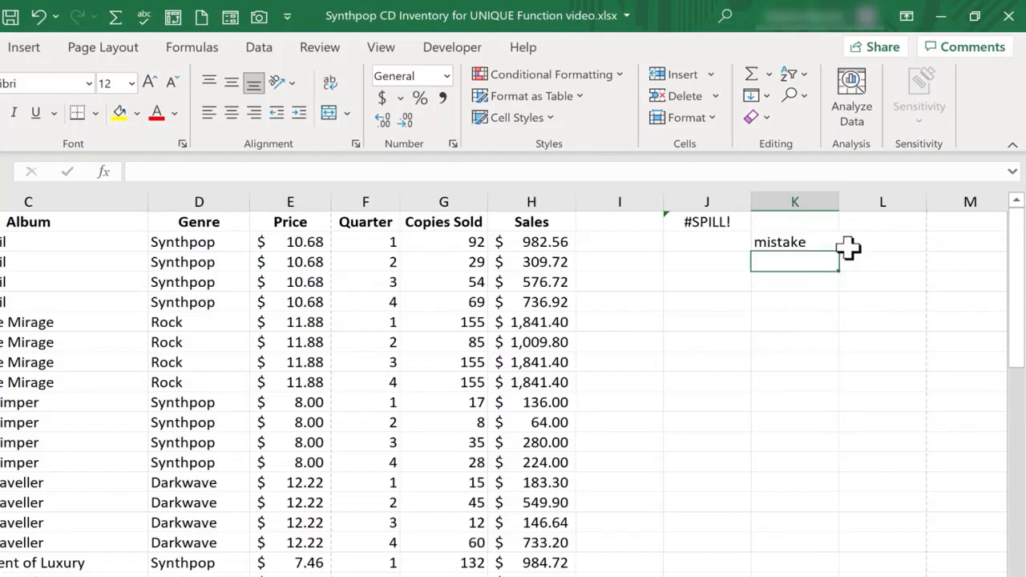
click(827, 242)
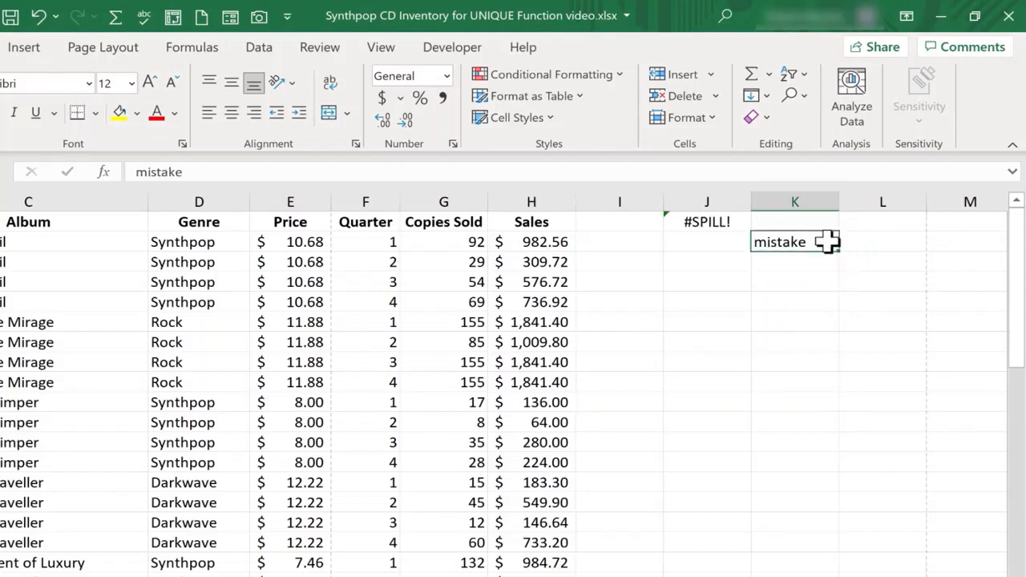
key(ctrl+z)
Delete the dynamic array formula in J1 to clear the spilled range.
click(711, 222)
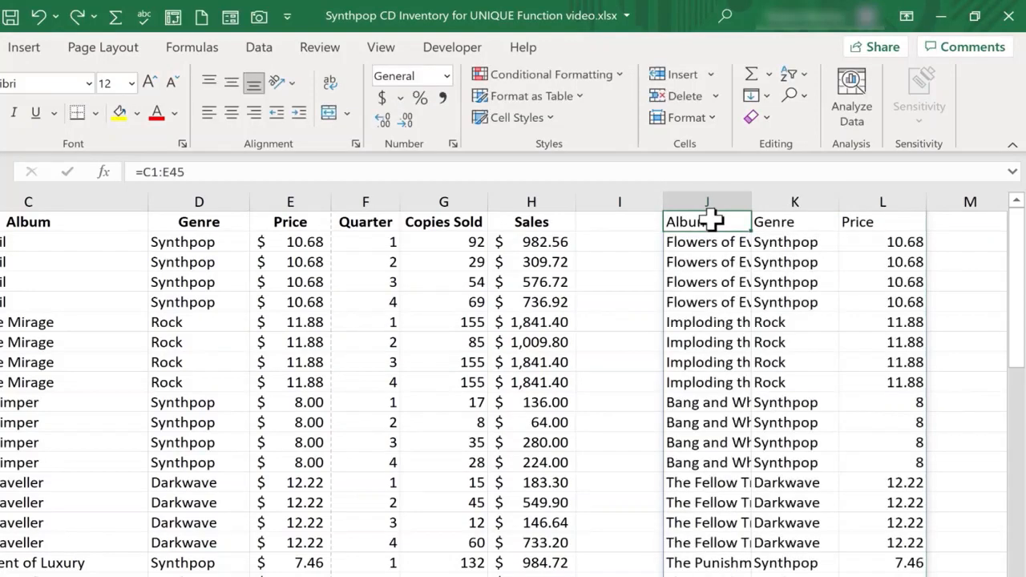
key(BackSpace)
key(Return)
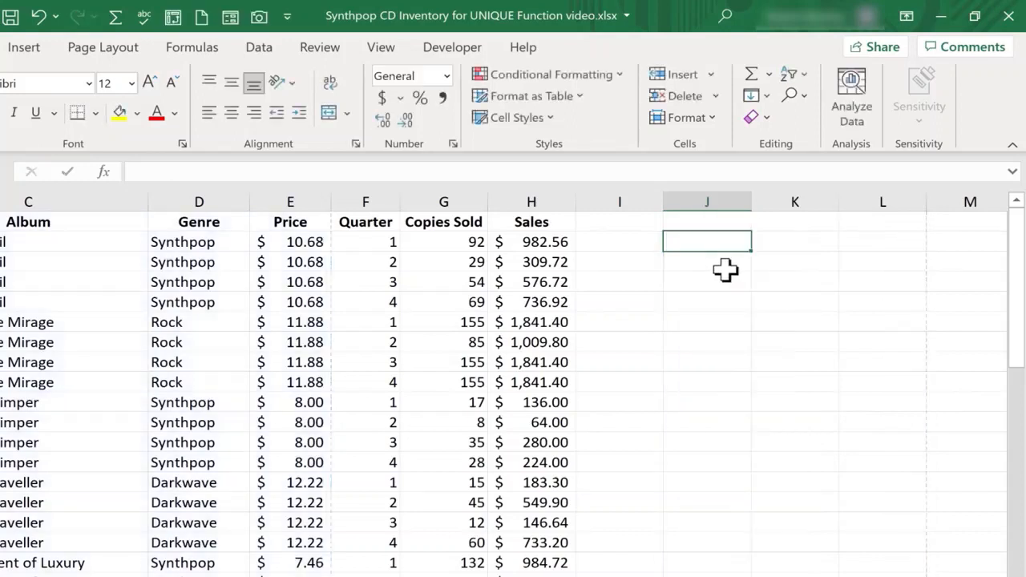
Enter the formula =C:E in cell J4 to reference the entire Album, Genre and Price columns.
click(724, 275)
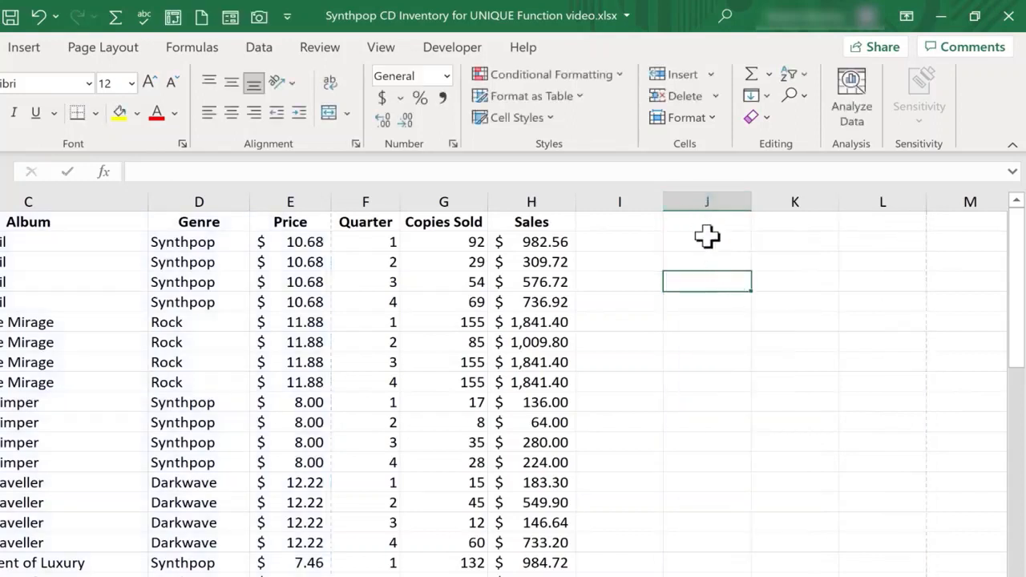
text(=)
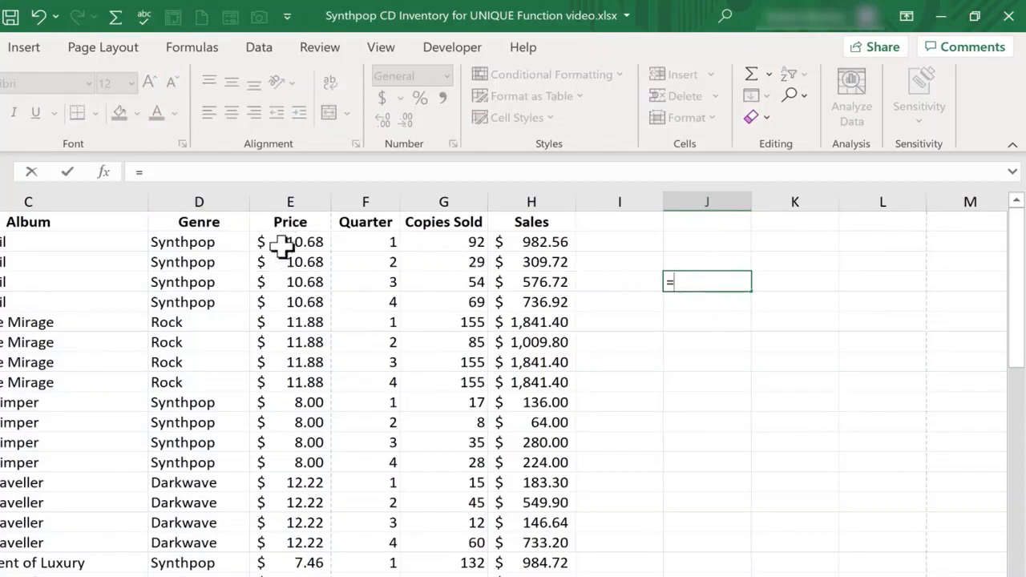
drag(209, 224, 457, 495)
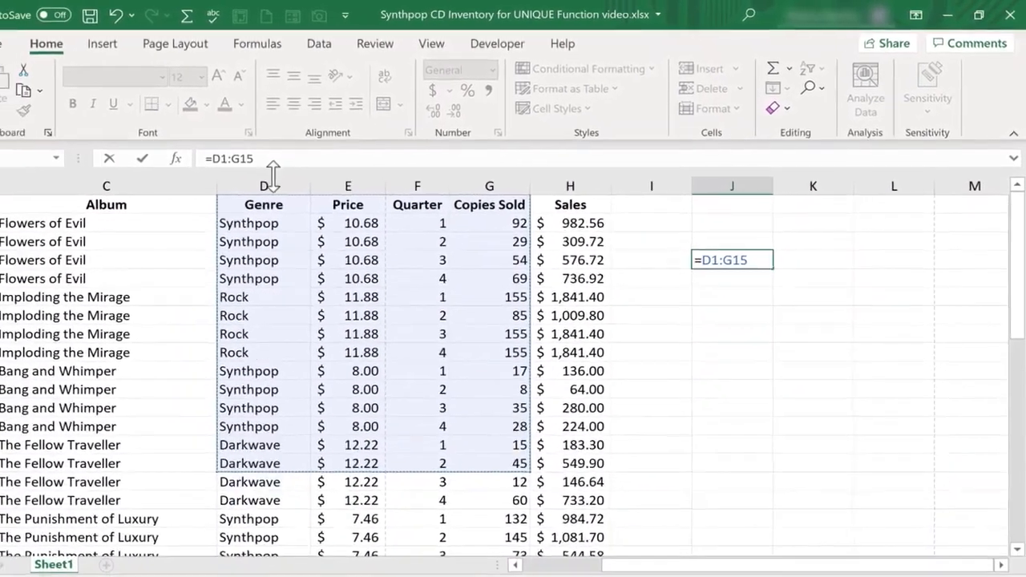
click(199, 201)
drag(150, 176, 363, 180)
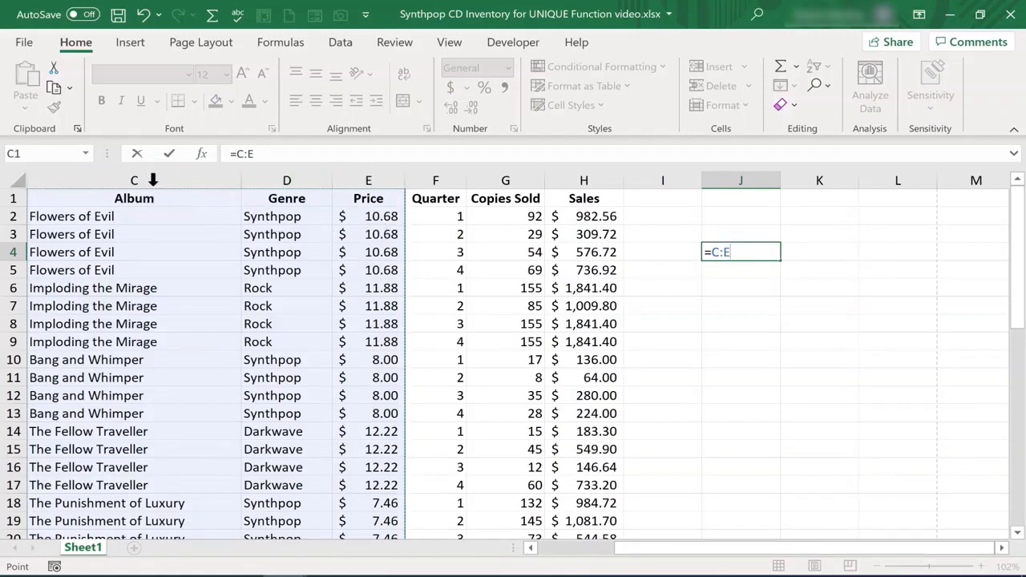
scroll(177, 318, down, 20)
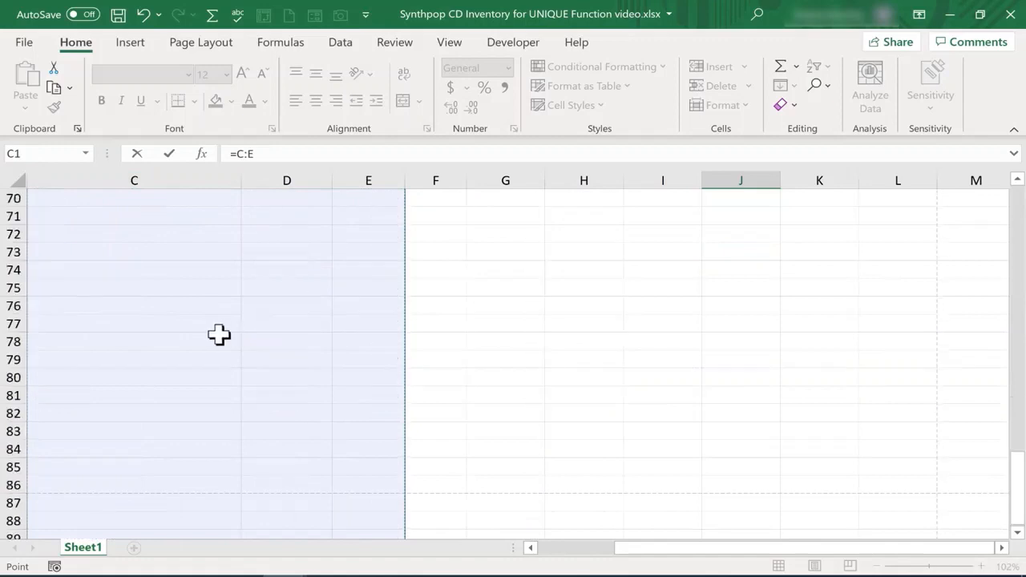
scroll(207, 336, up, 20)
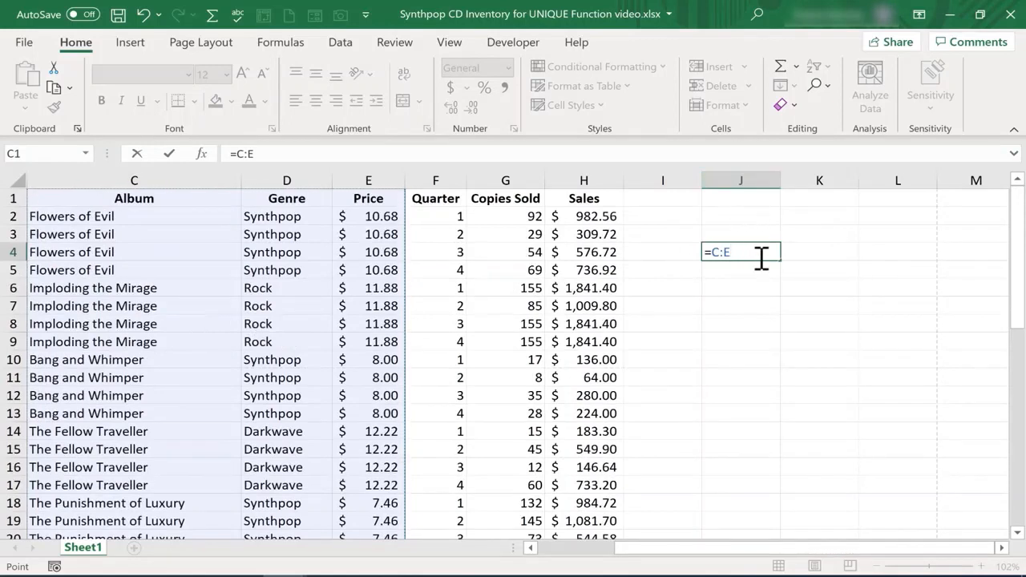
key(Return)
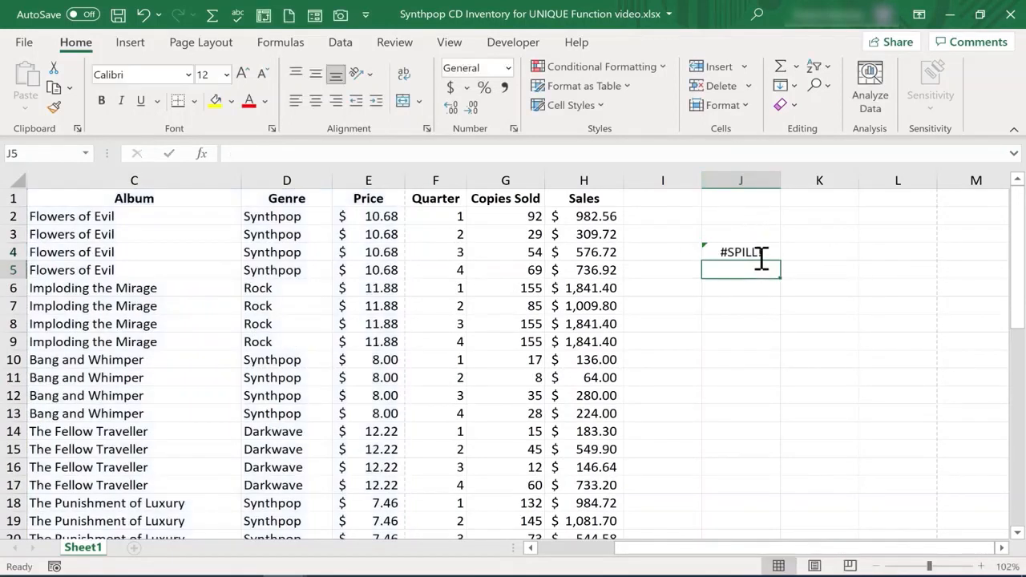
Check the cells below J4 for blocking data and move the =C:E formula from J4 up to J1.
scroll(752, 329, down, 11)
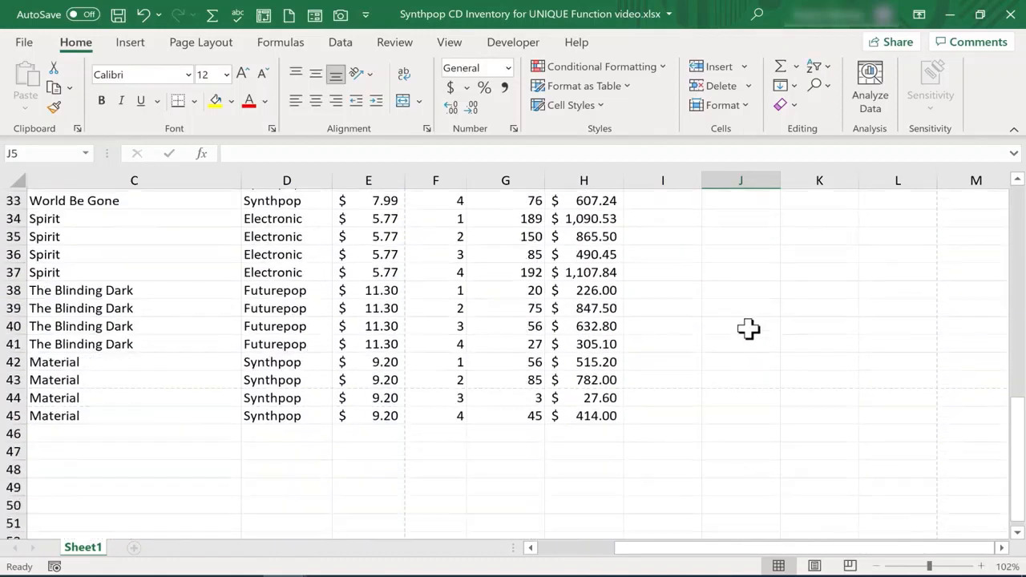
scroll(749, 320, up, 11)
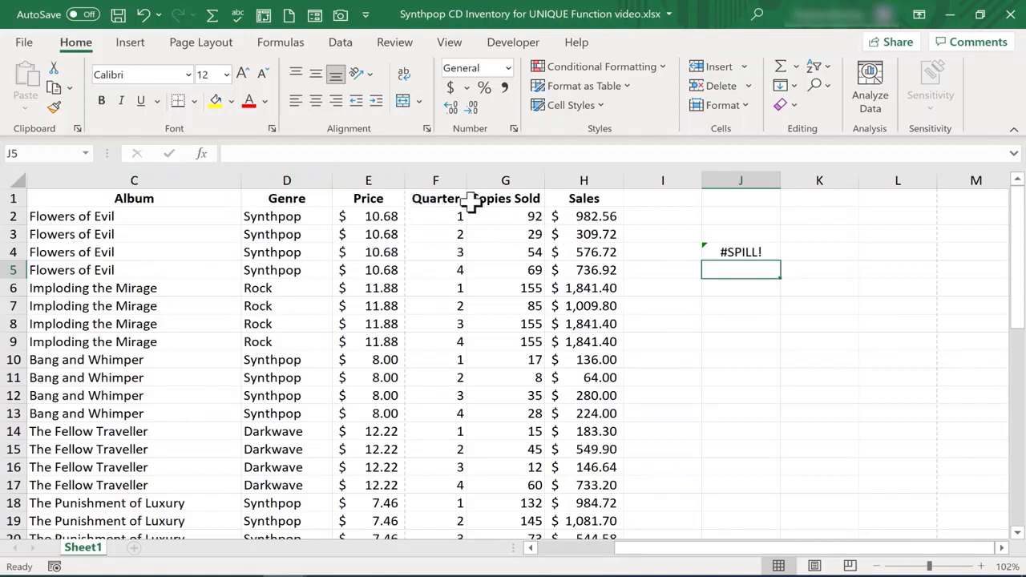
click(748, 254)
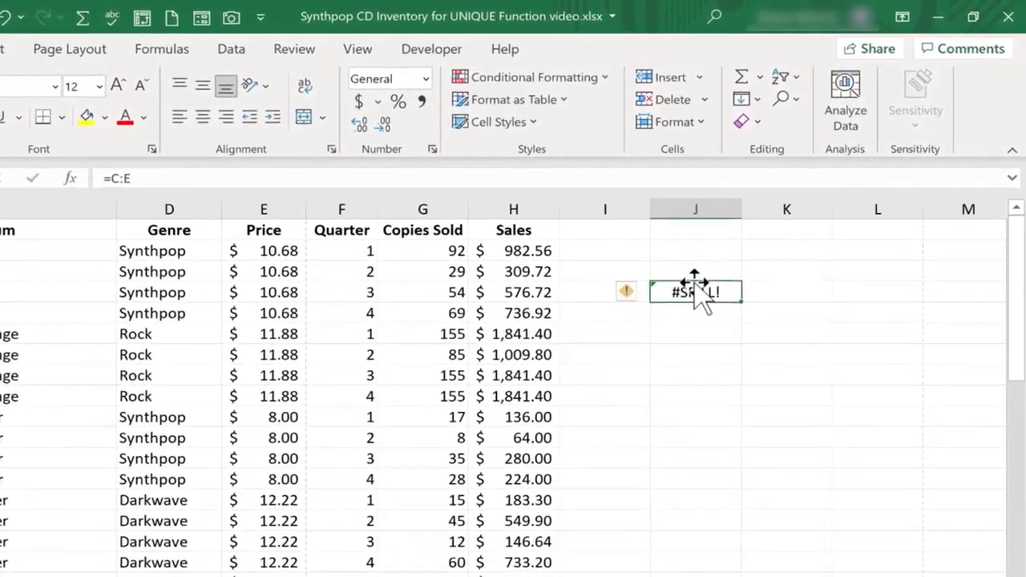
drag(665, 311, 655, 247)
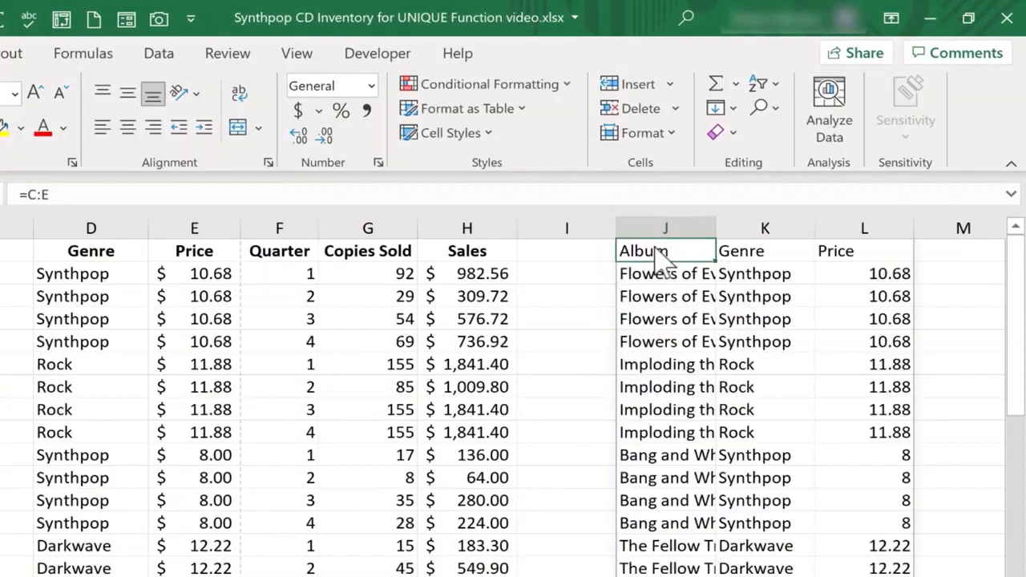